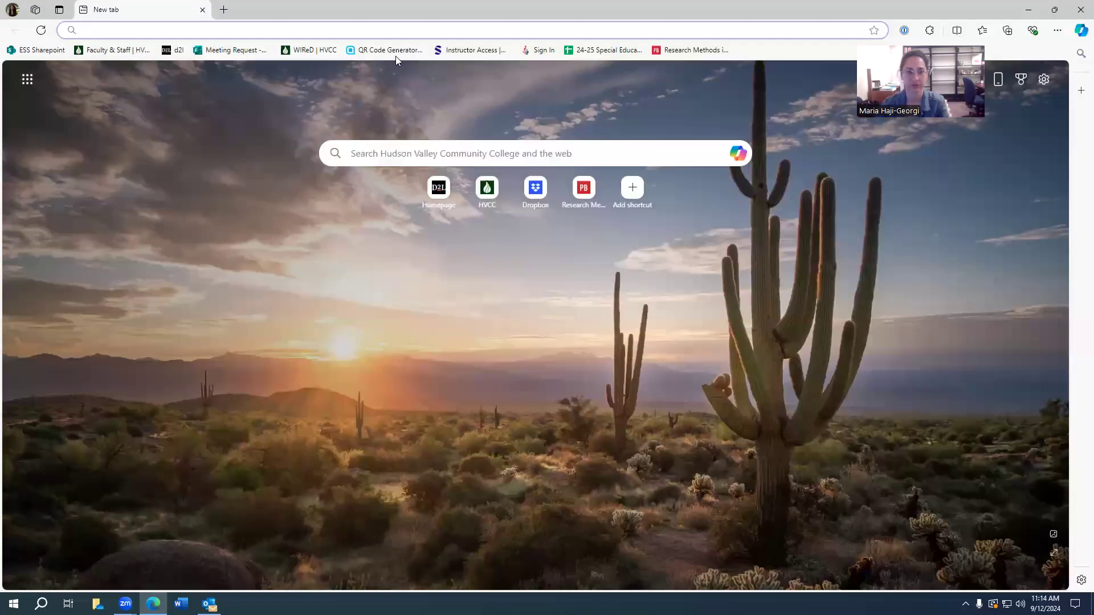
Open jamovi.org and go to the jamovi Desktop download page to review the available releases
text(jamovi.org)
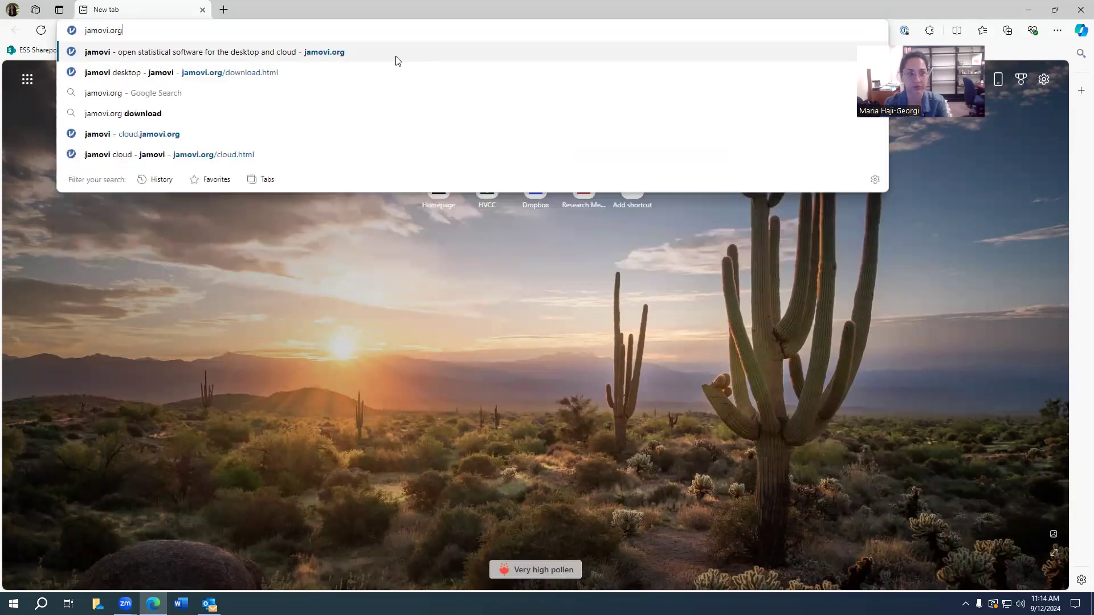
key(Return)
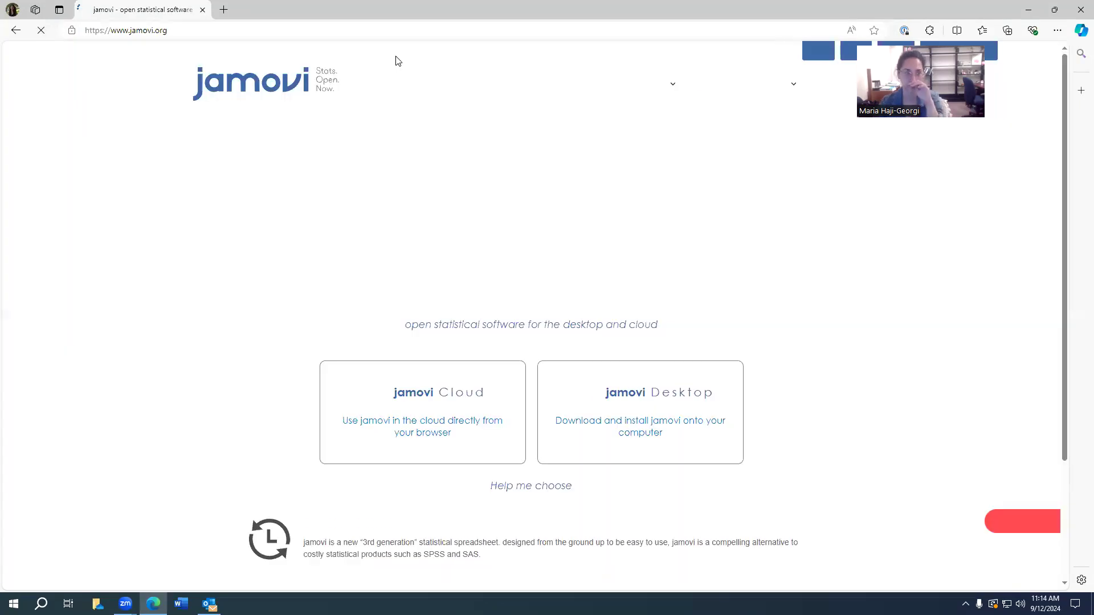
scroll(705, 242, down, 1)
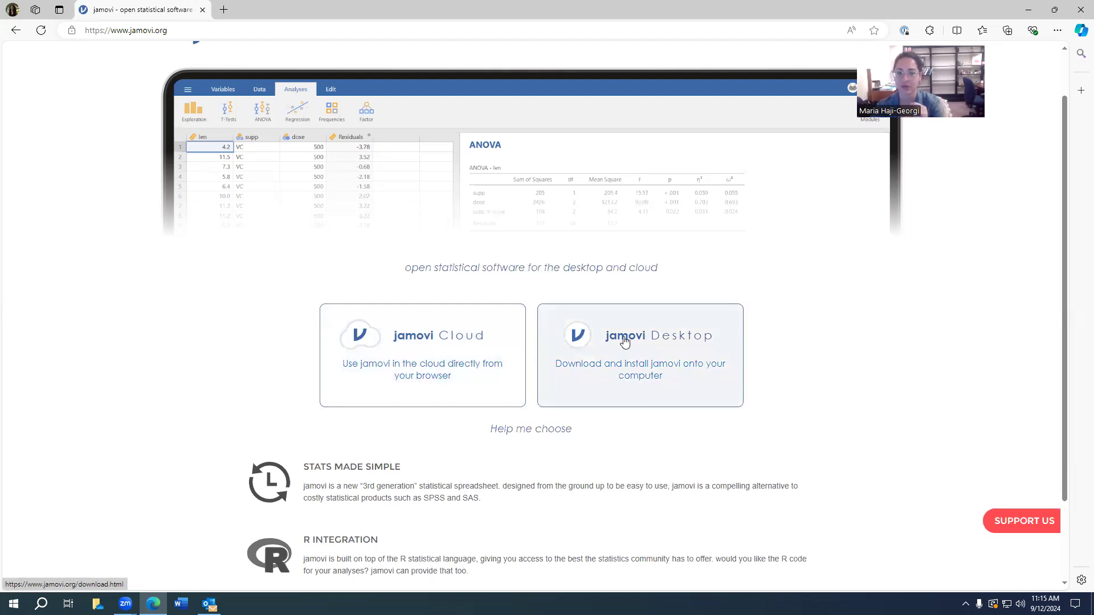
click(609, 370)
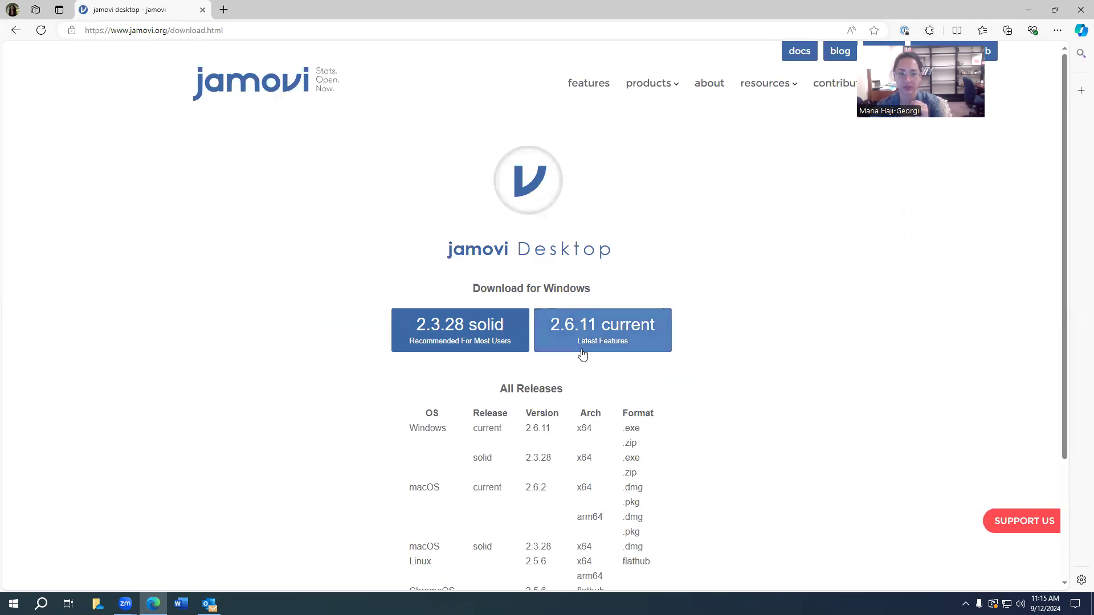
scroll(653, 215, down, 1)
scroll(636, 166, down, 1)
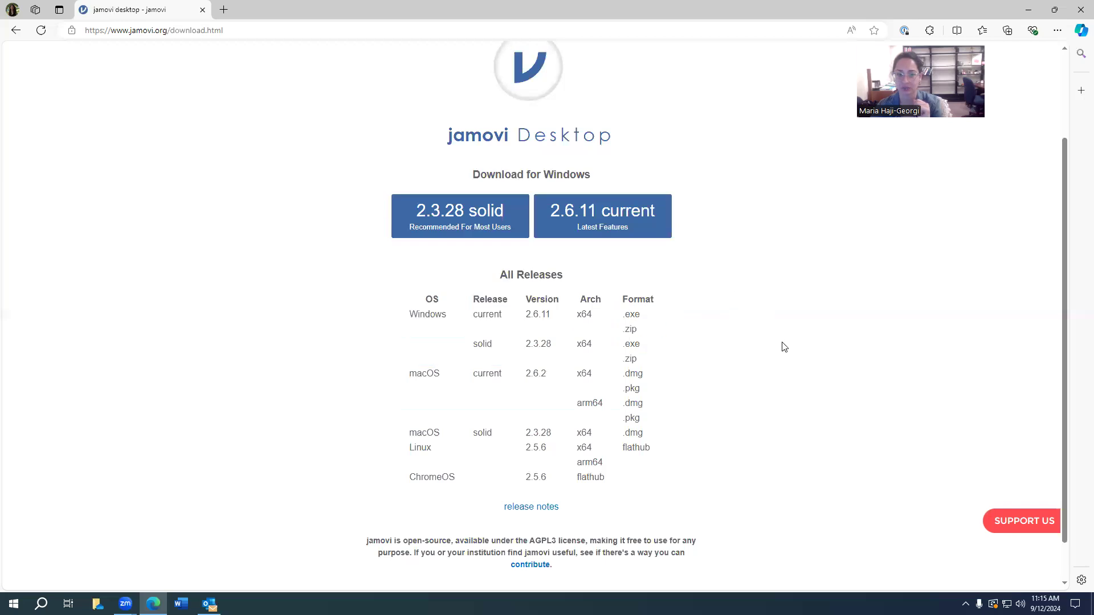
scroll(785, 347, up, 2)
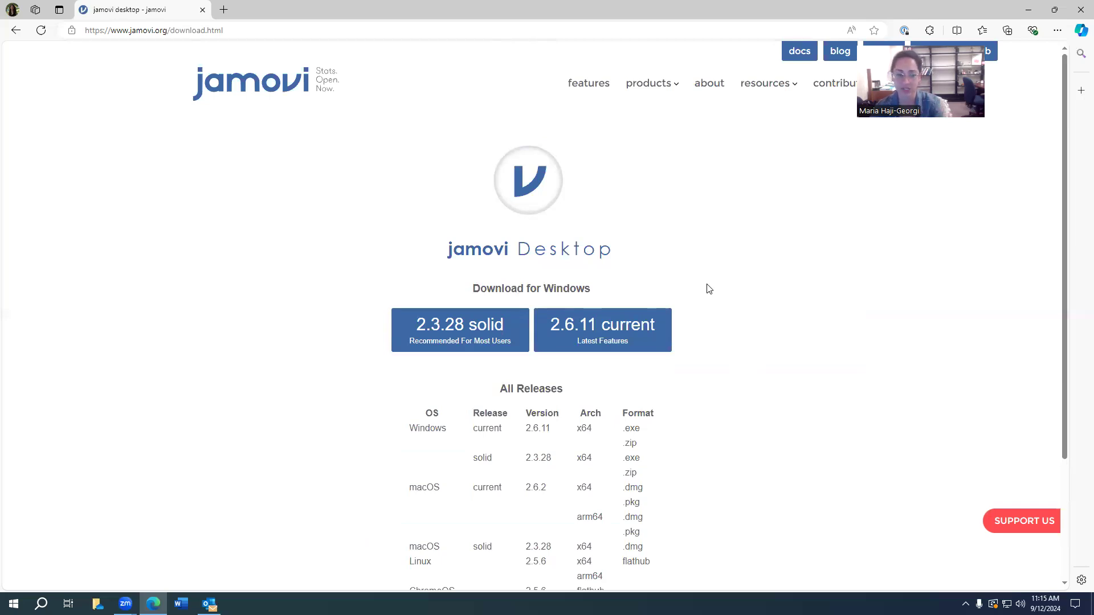
scroll(708, 294, down, 1)
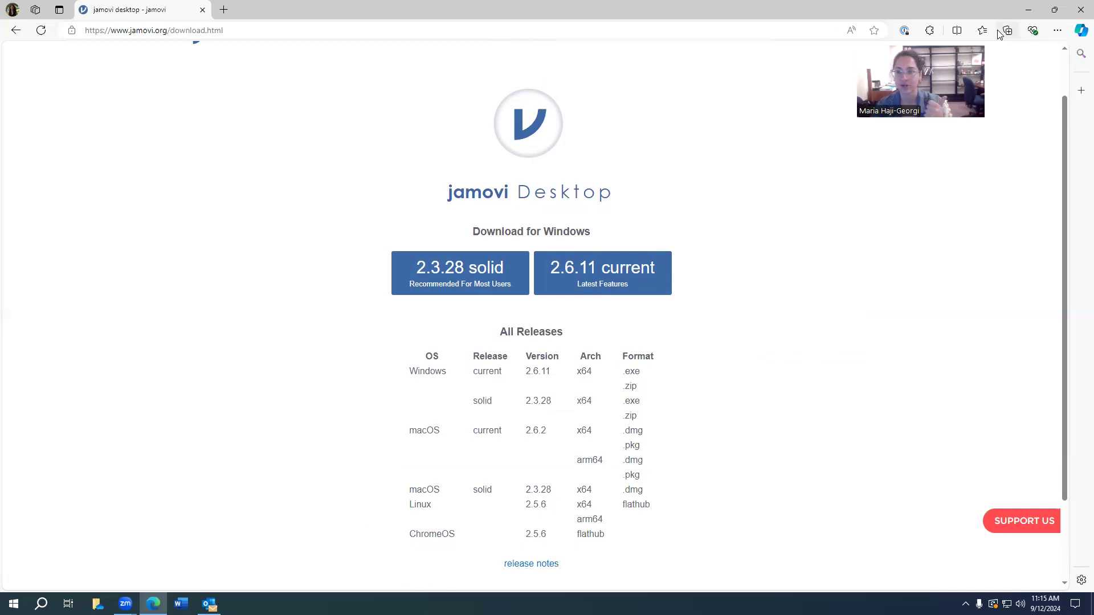
Minimize the browser, open the vehicle accidents OMV file from the PSYC 275 folder in File Explorer, and close it again
click(1031, 13)
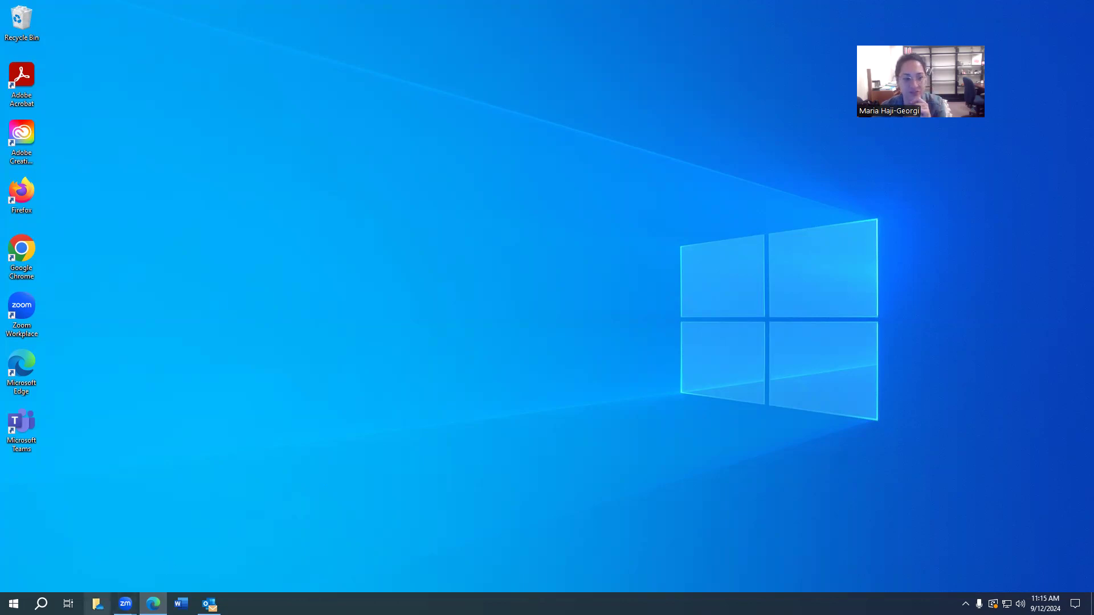
click(98, 604)
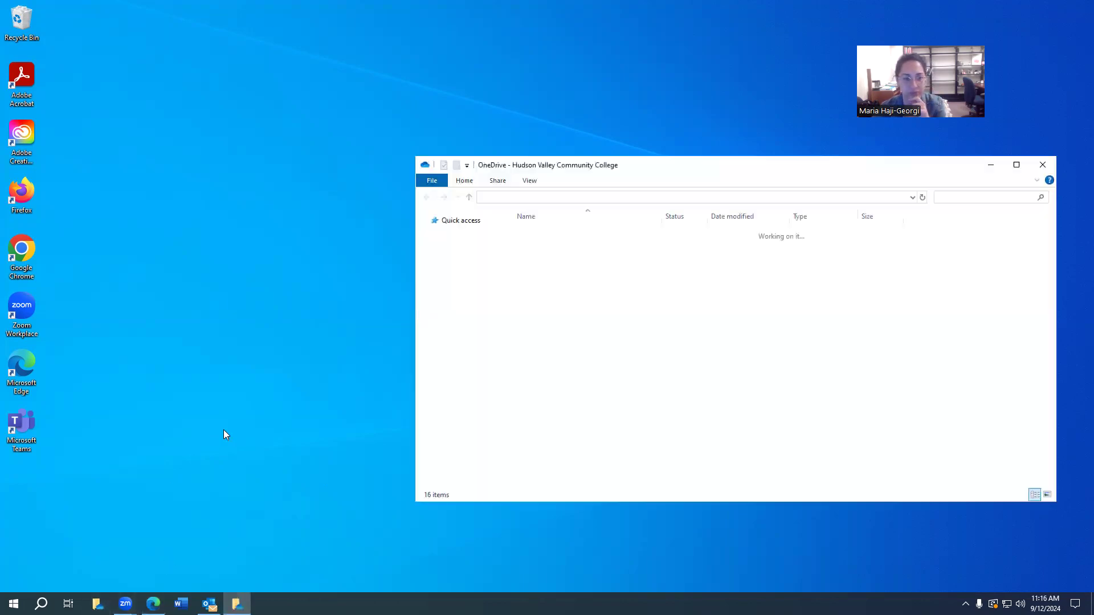
click(459, 320)
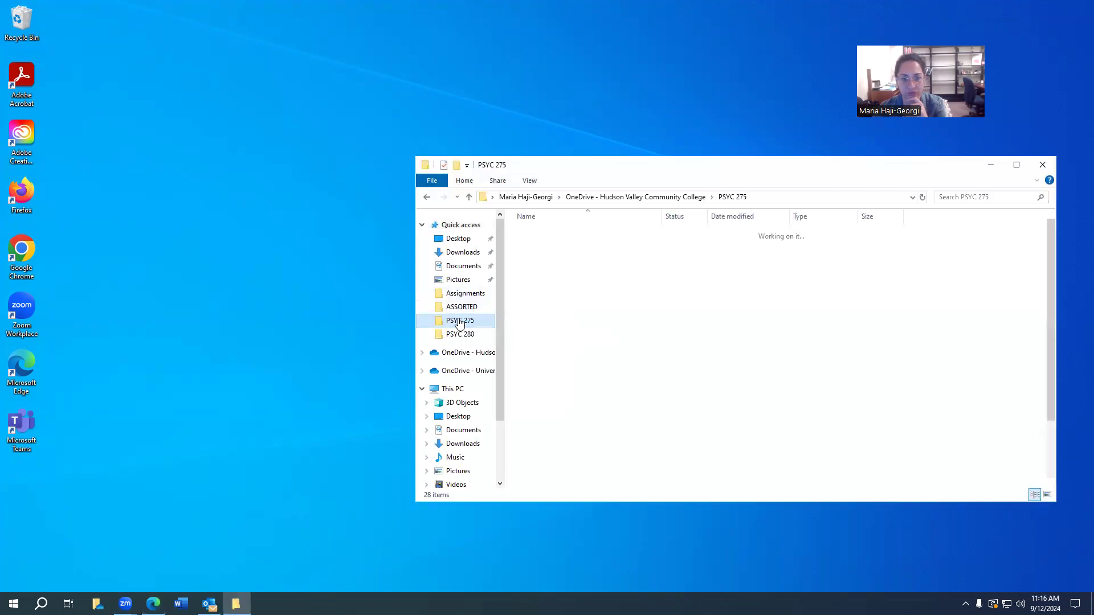
scroll(634, 350, down, 2)
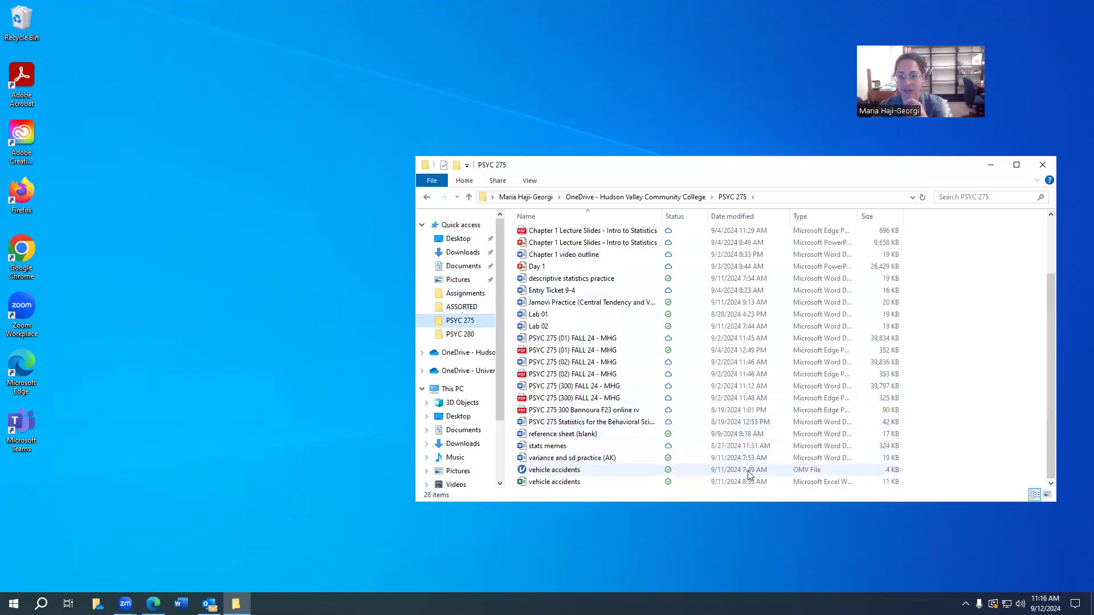
click(832, 473)
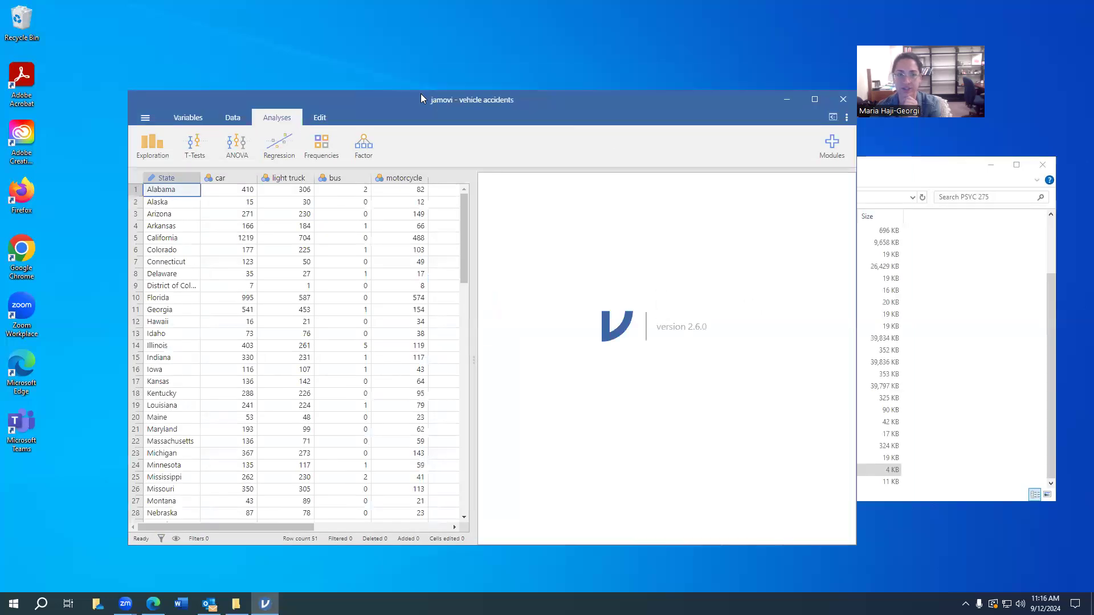
click(814, 102)
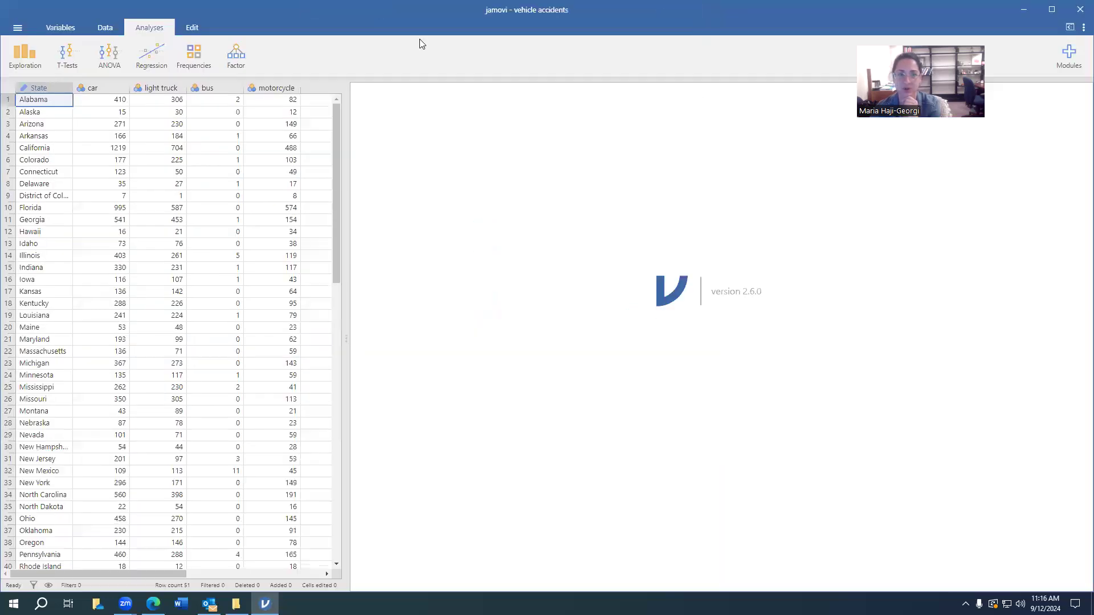
click(1078, 11)
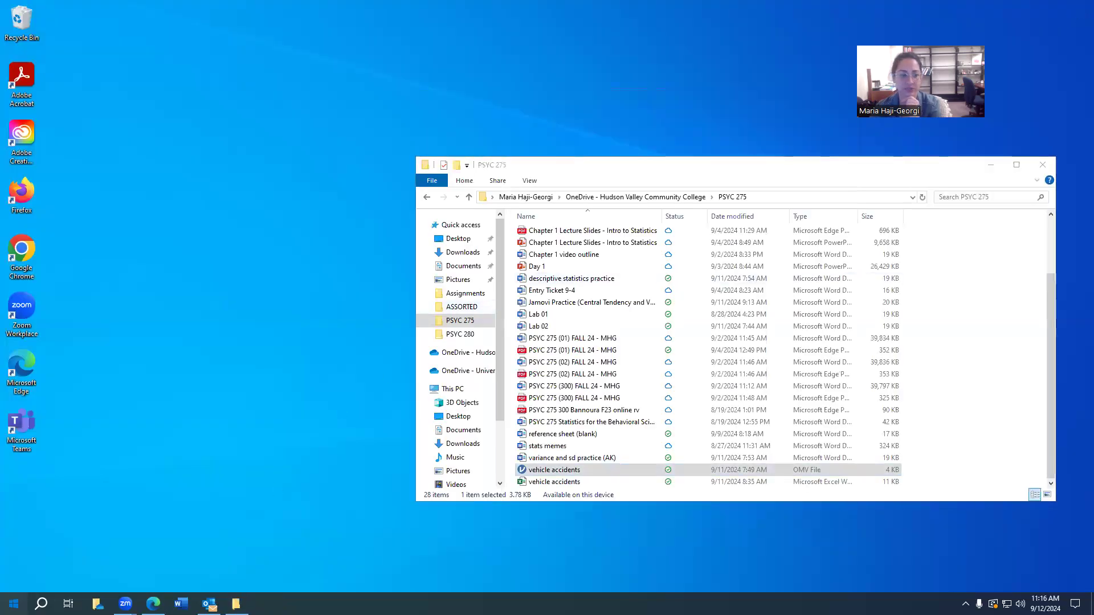
Launch jamovi 2.6 with an empty data set and maximize its window
key(super)
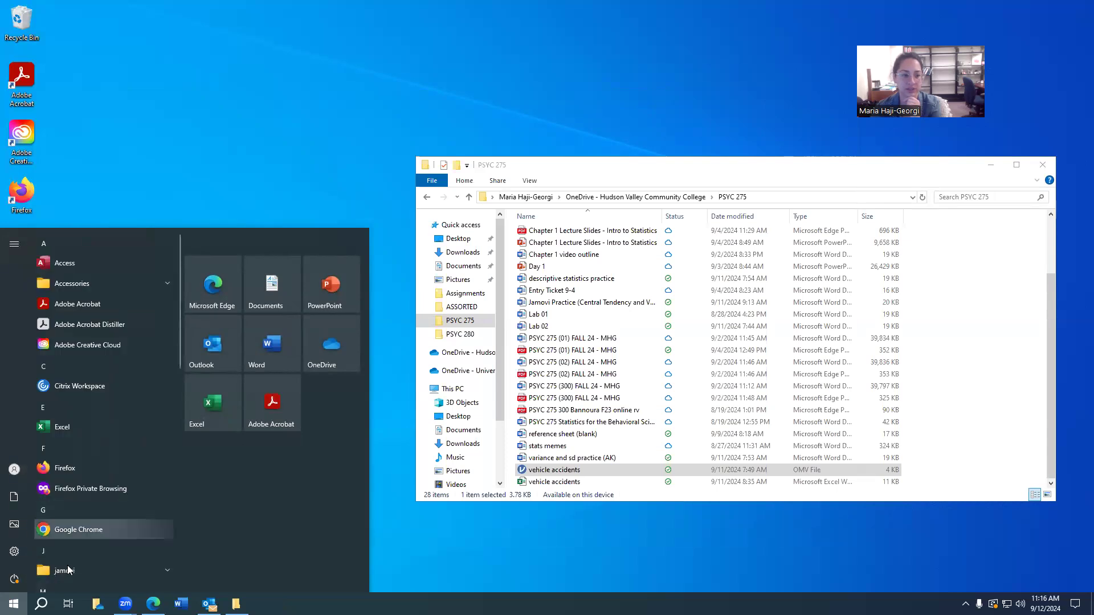
click(66, 570)
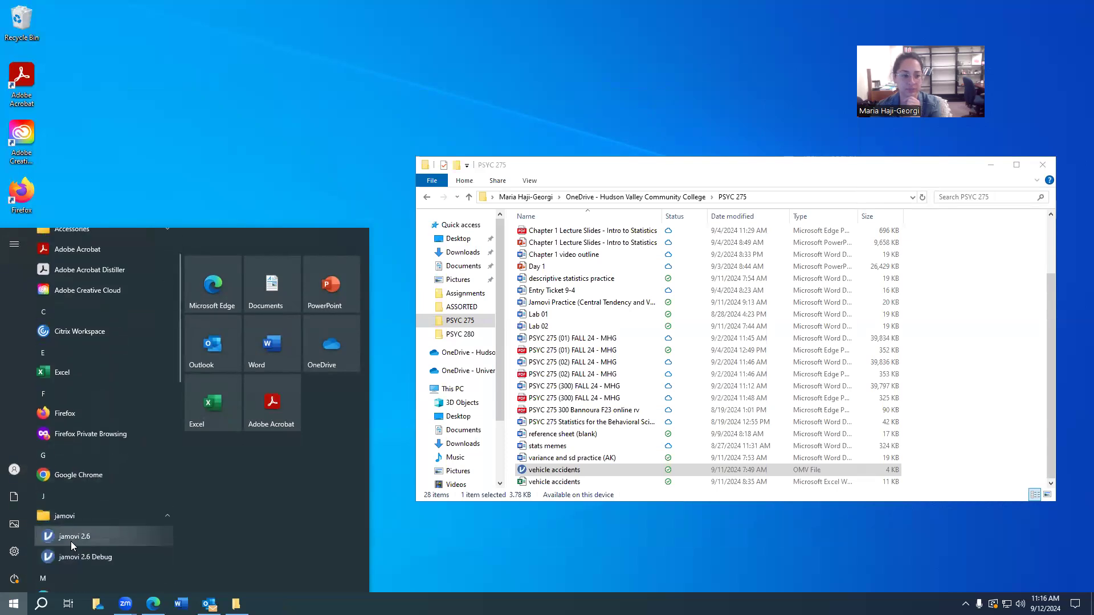
click(71, 539)
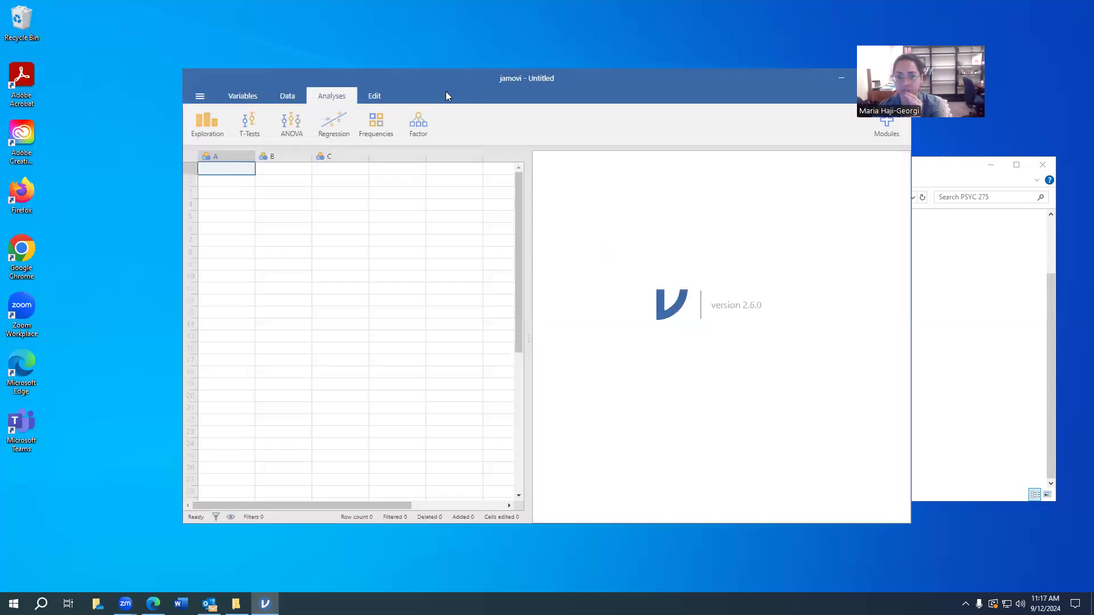
double_click(678, 102)
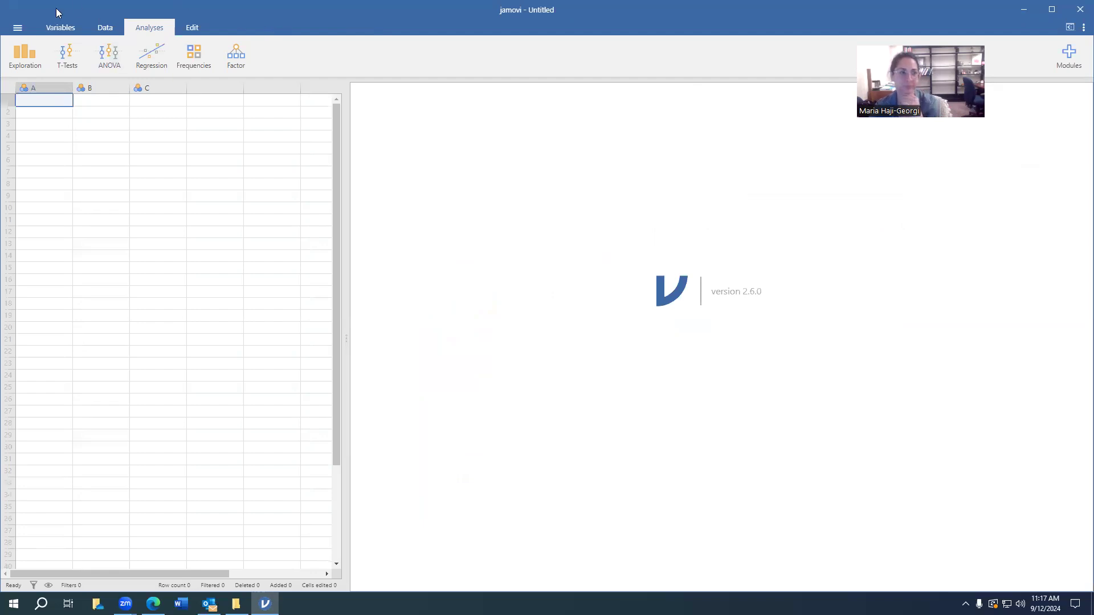
Open the vehicle accidents OMV file from the PSYC 275 folder on this PC
click(17, 28)
click(21, 25)
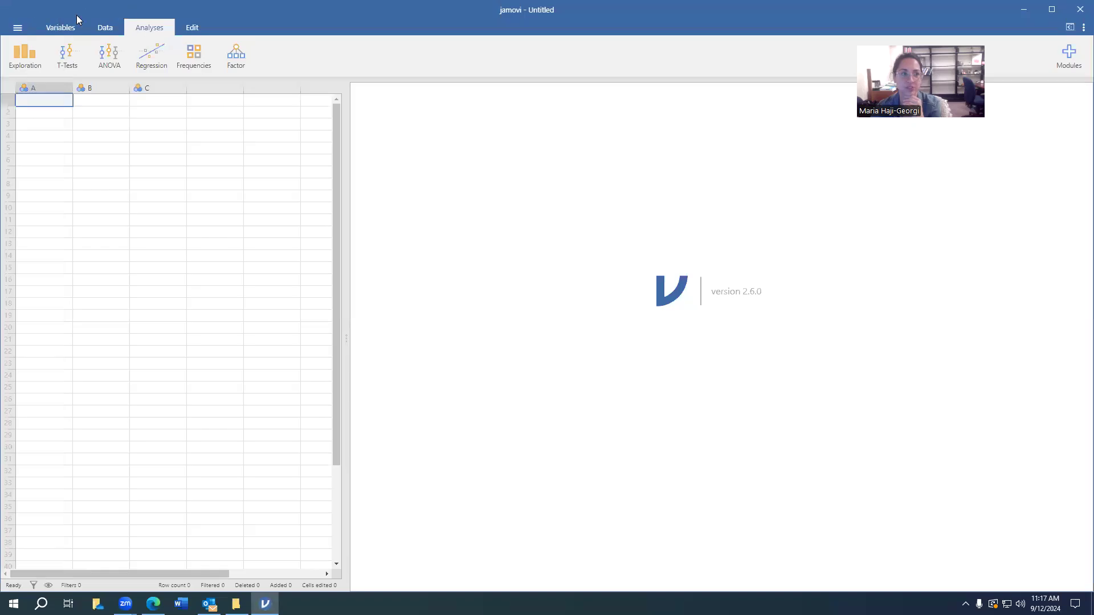
click(18, 28)
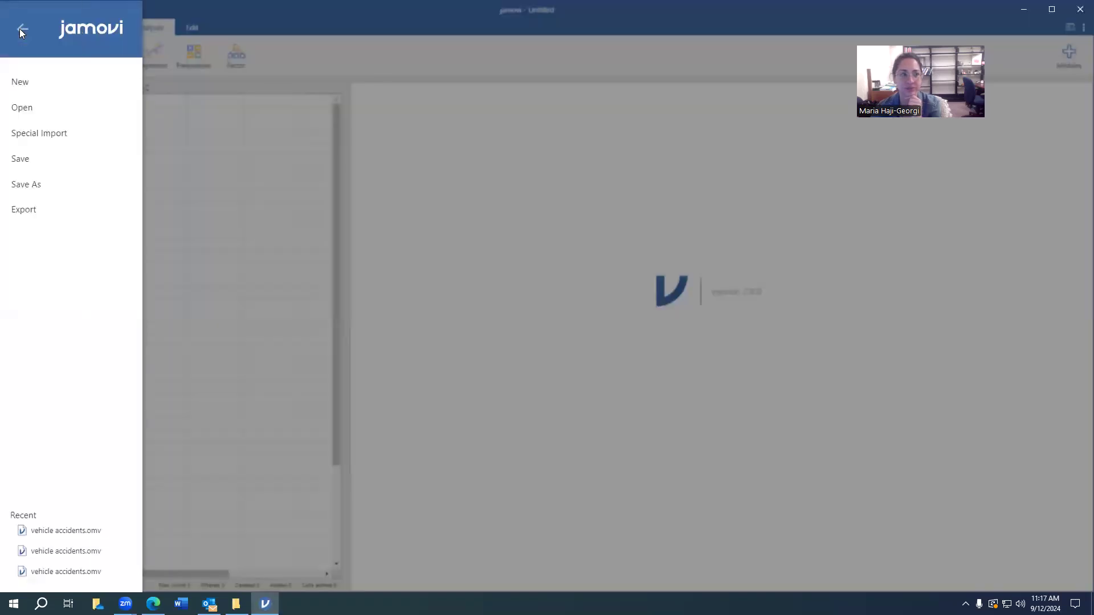
click(40, 116)
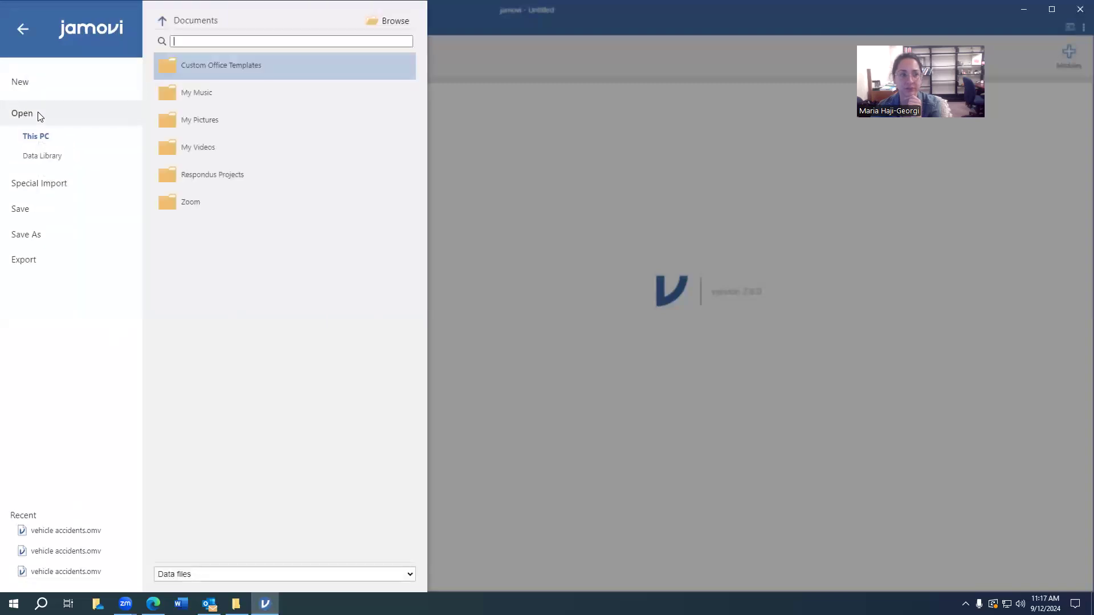
click(401, 25)
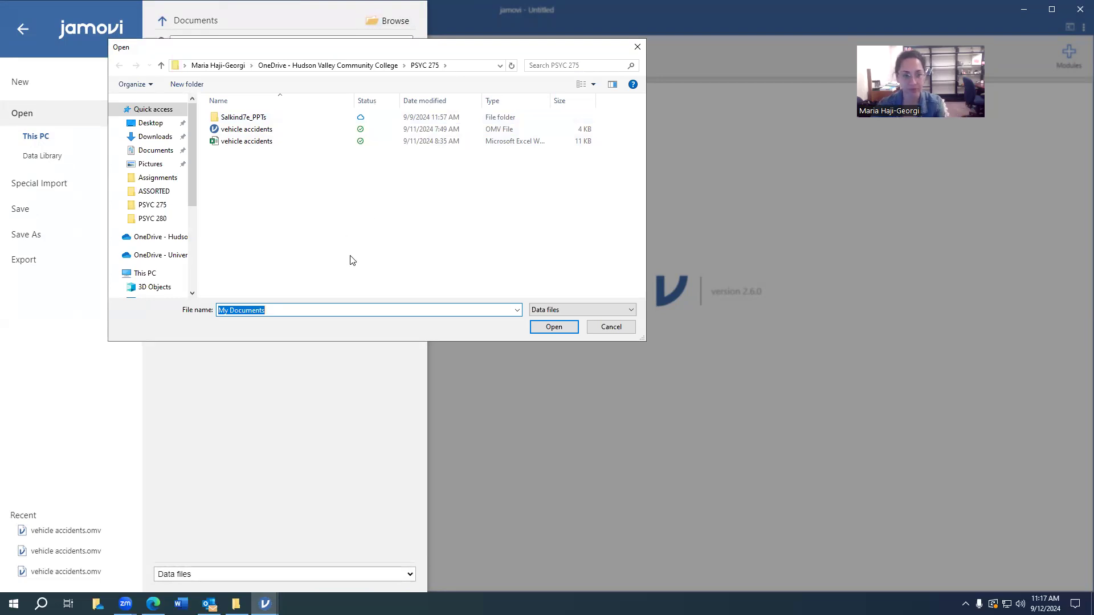
click(259, 132)
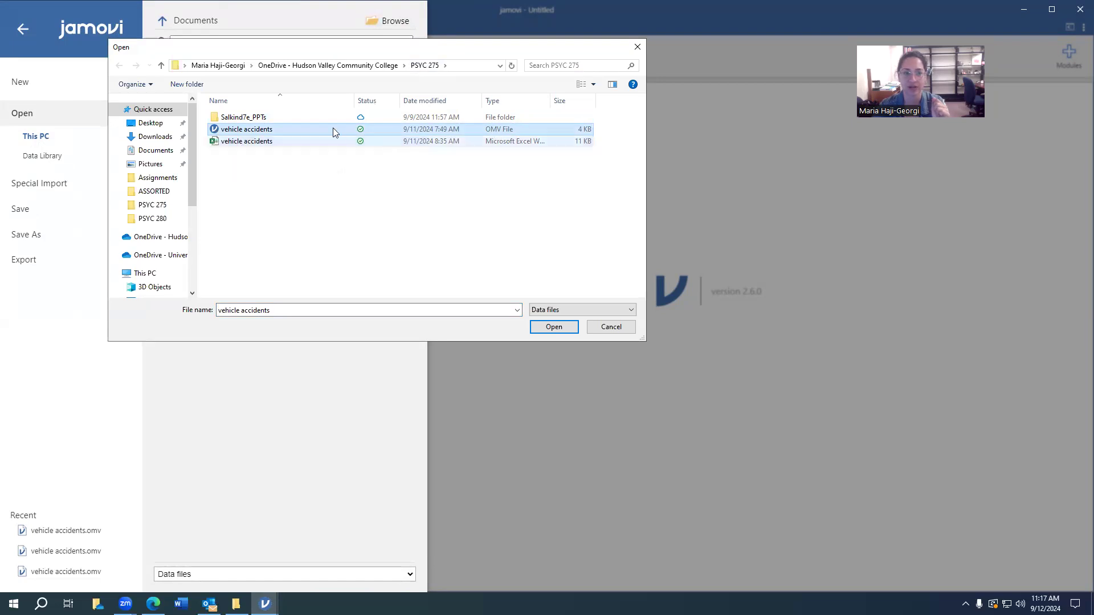
click(565, 330)
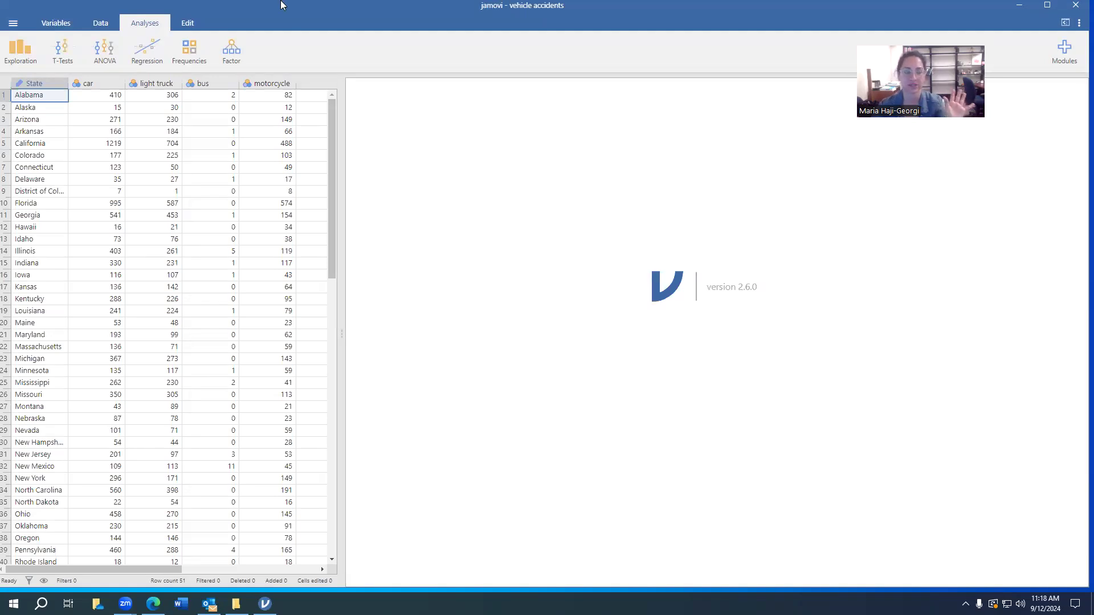
Examine the variable list and the data rows for all states, including the Massachusetts row and its motorcycle value
click(57, 21)
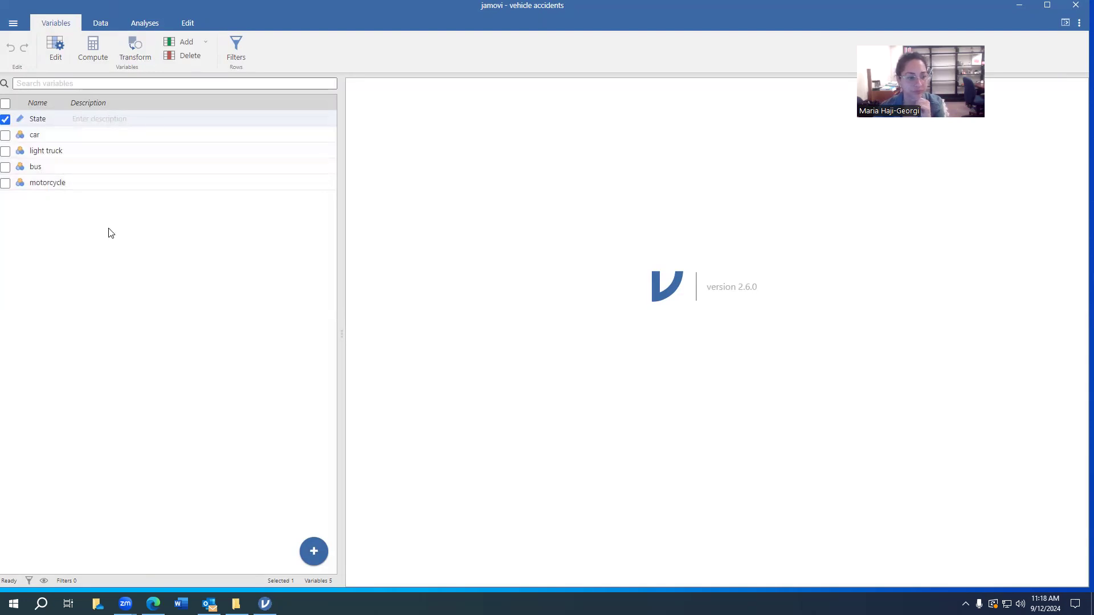
click(101, 23)
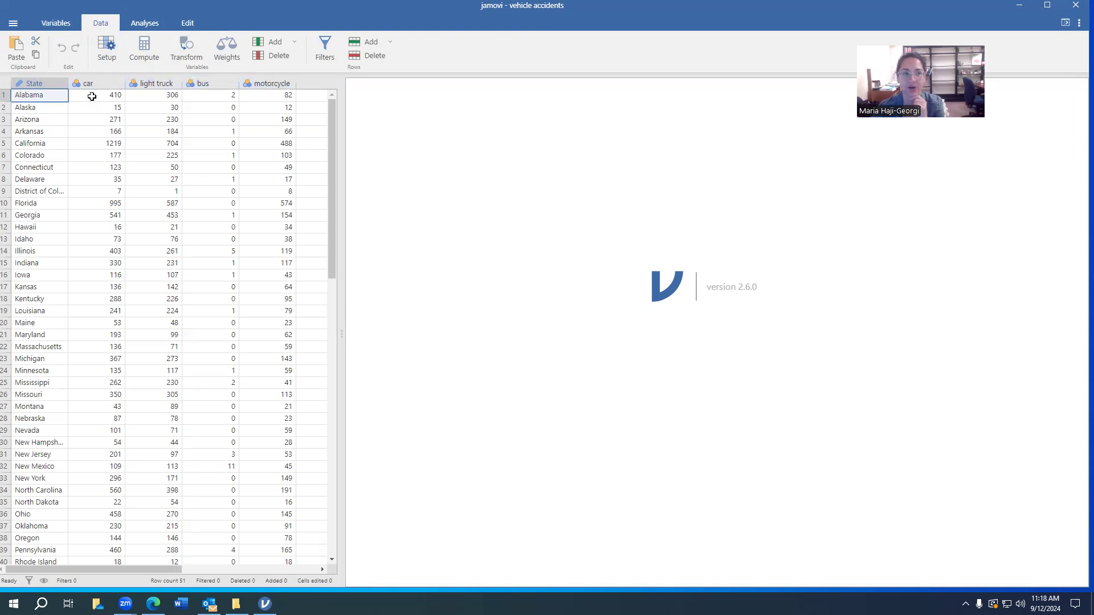
scroll(94, 107, down, 3)
scroll(100, 136, down, 7)
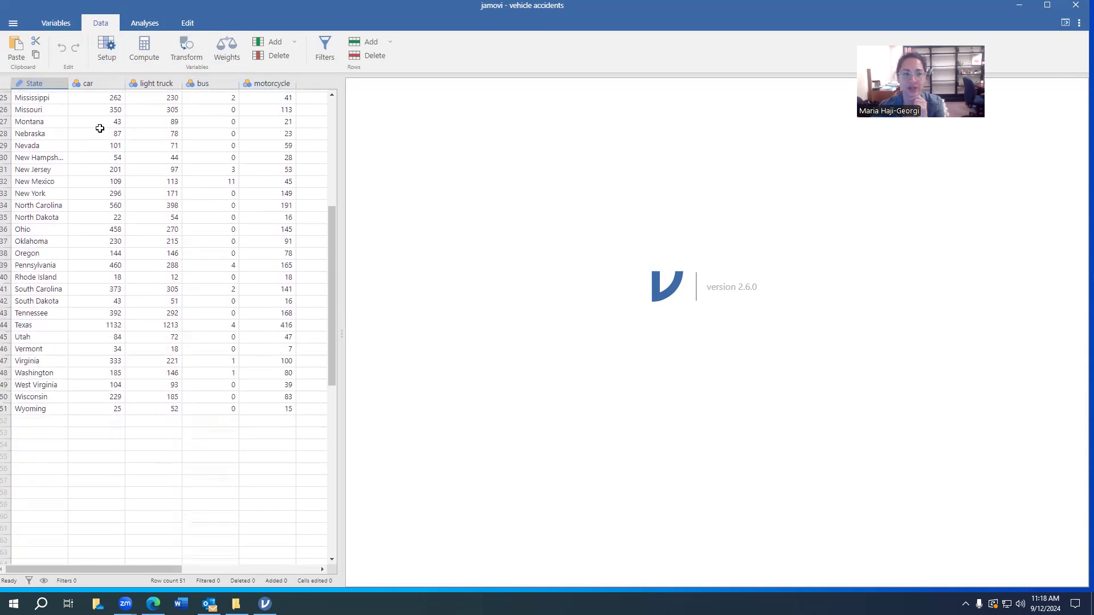
scroll(104, 172, up, 10)
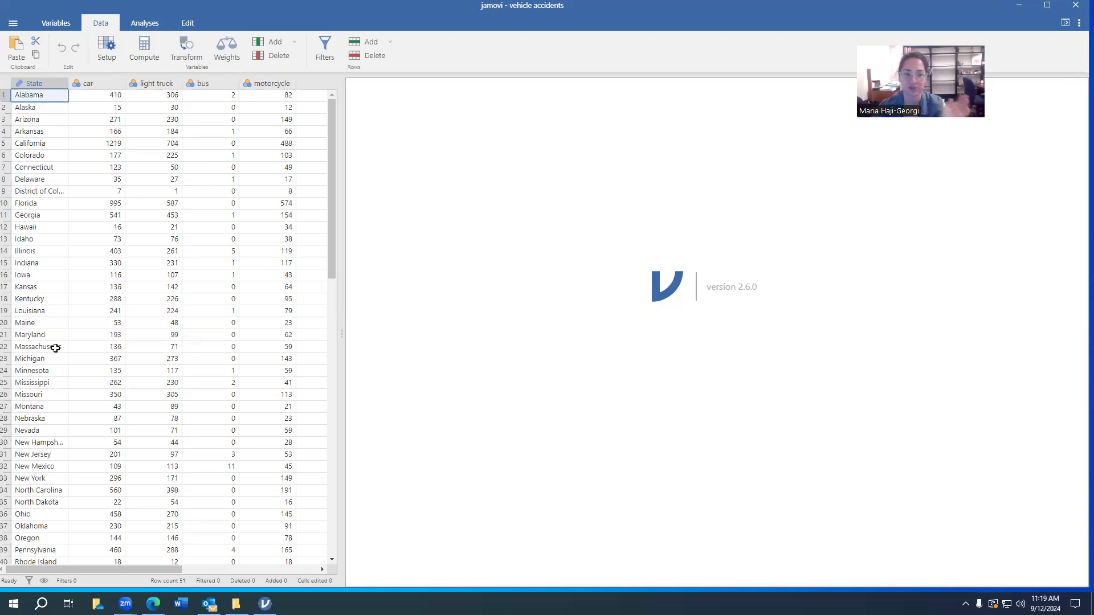
click(35, 349)
click(4, 347)
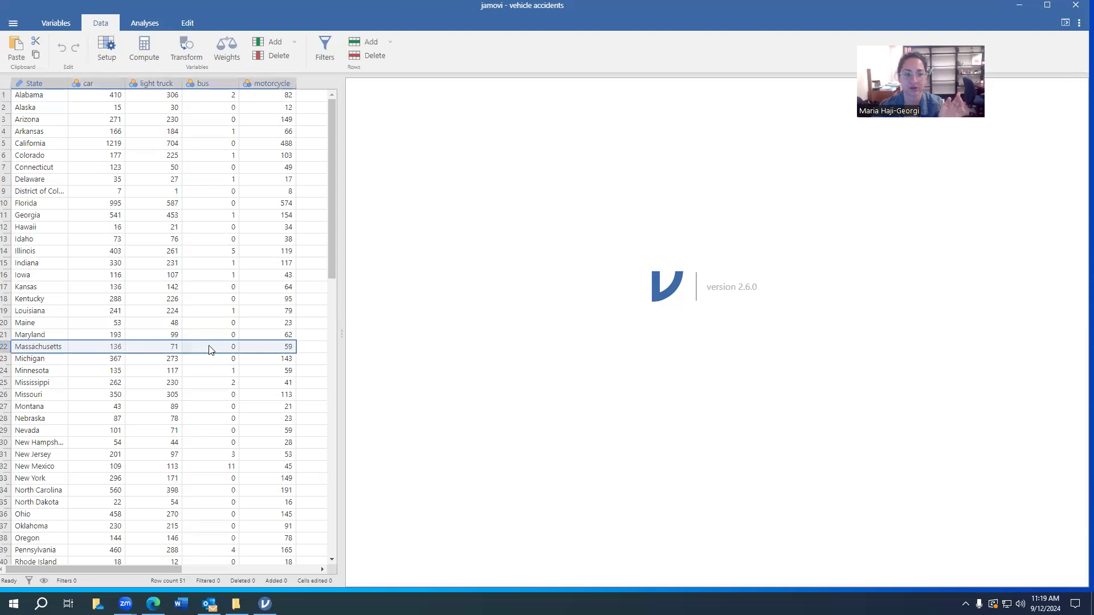
click(282, 351)
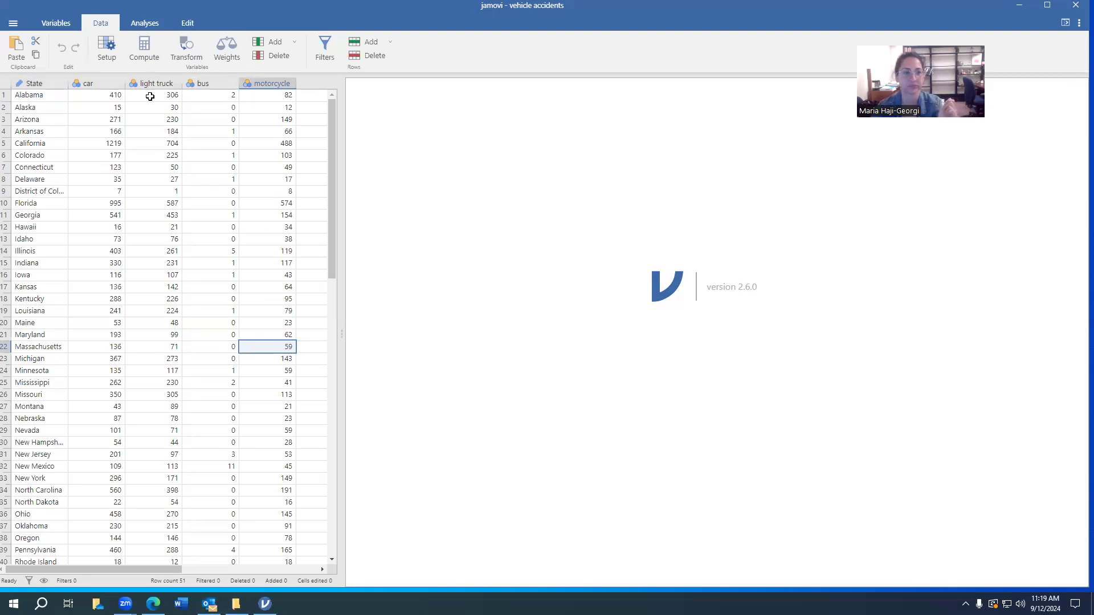
Start a Descriptives analysis and lay out its table with variables across rows
click(144, 23)
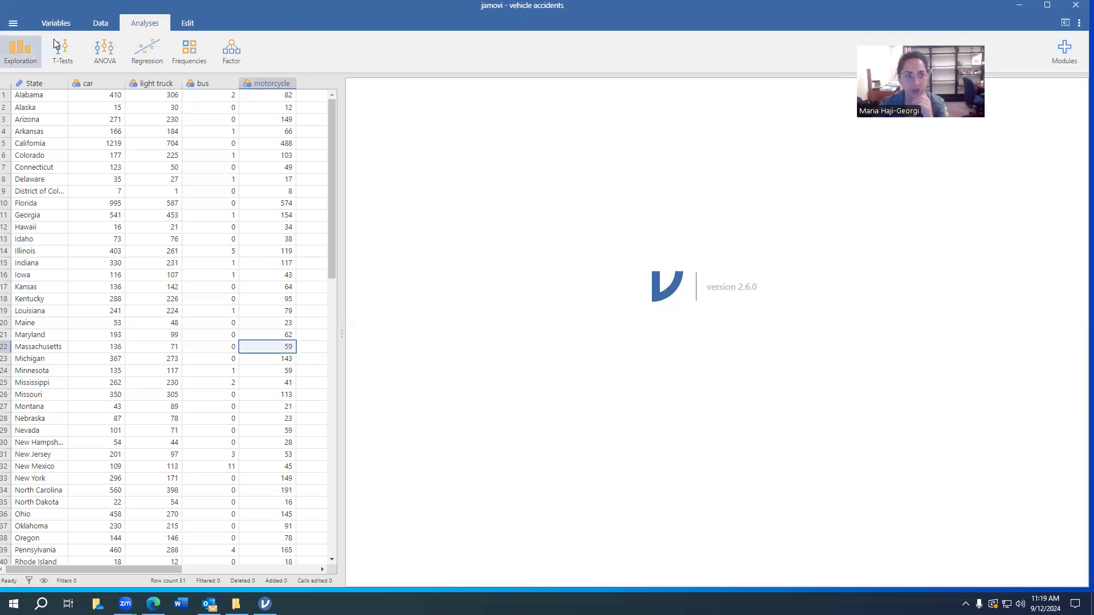
click(27, 62)
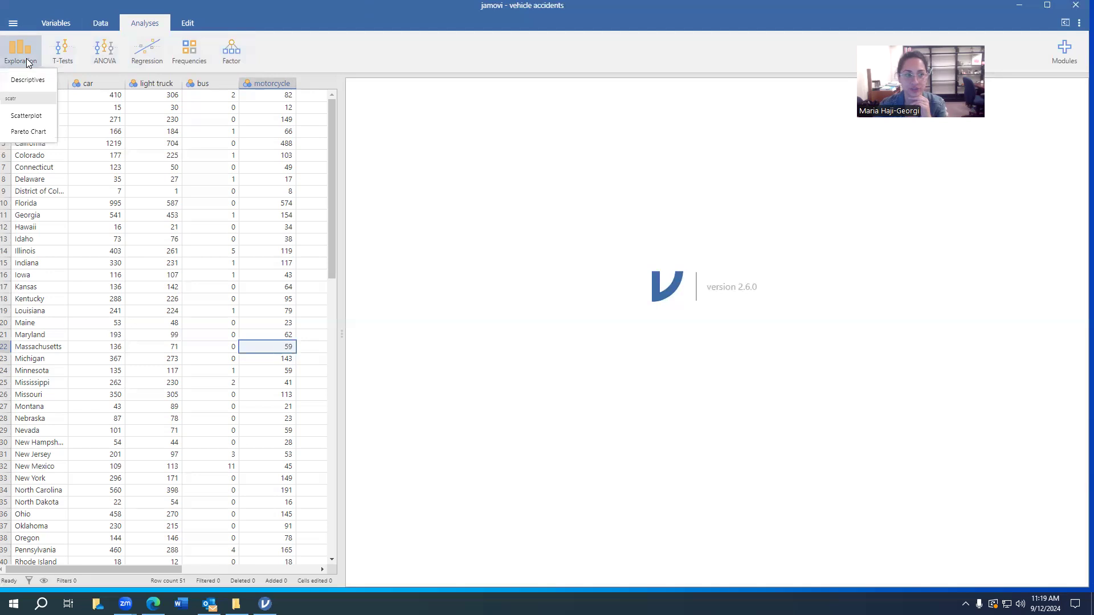
click(15, 86)
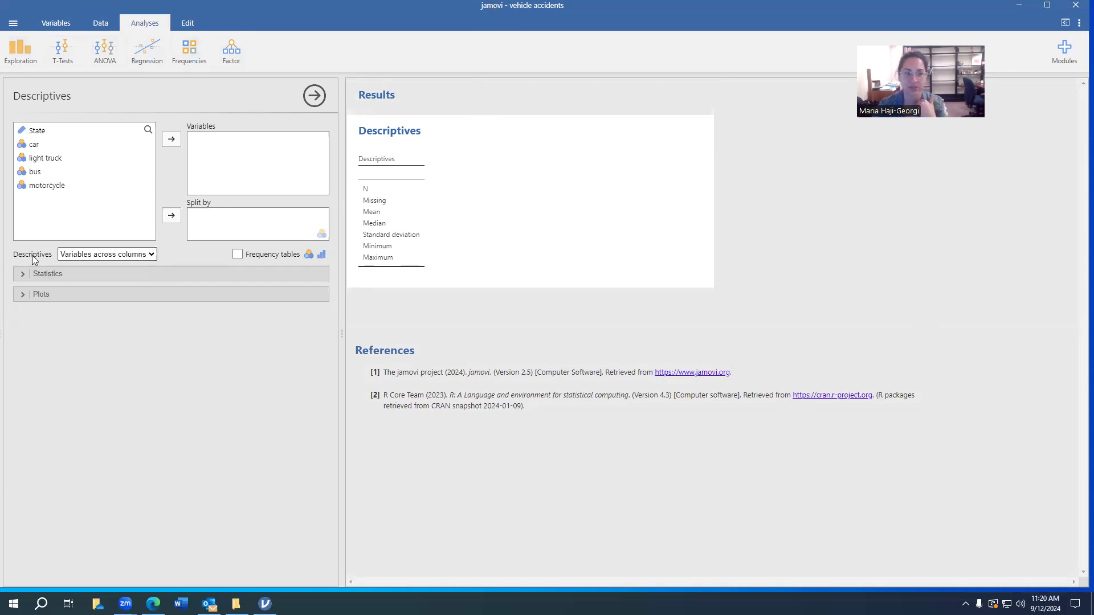
click(151, 256)
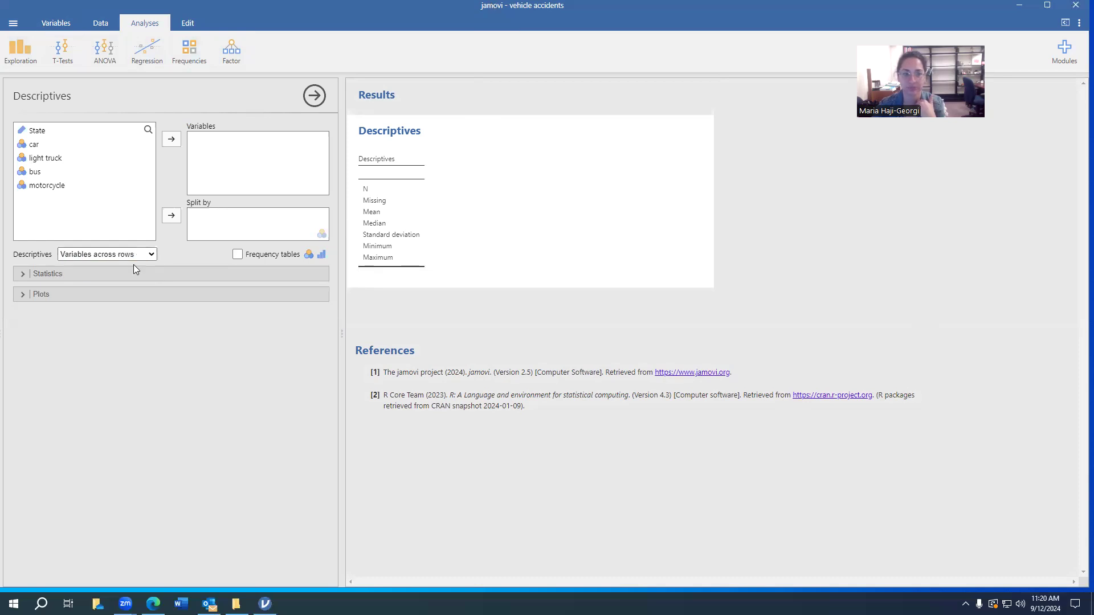
click(135, 266)
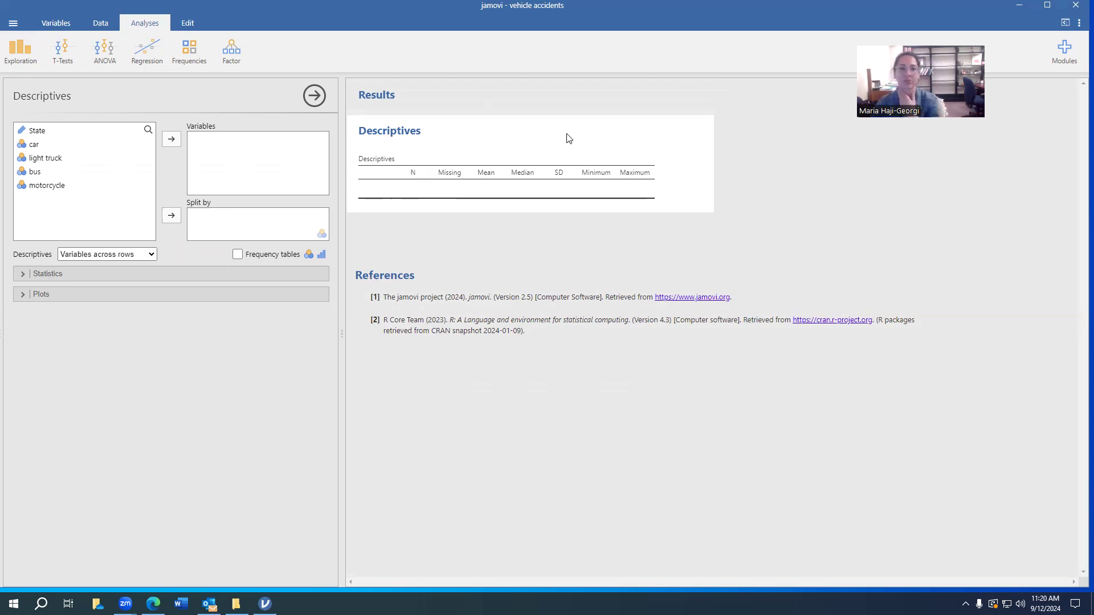
Add car, light truck, bus and motorcycle as the variables of the Descriptives analysis
click(36, 146)
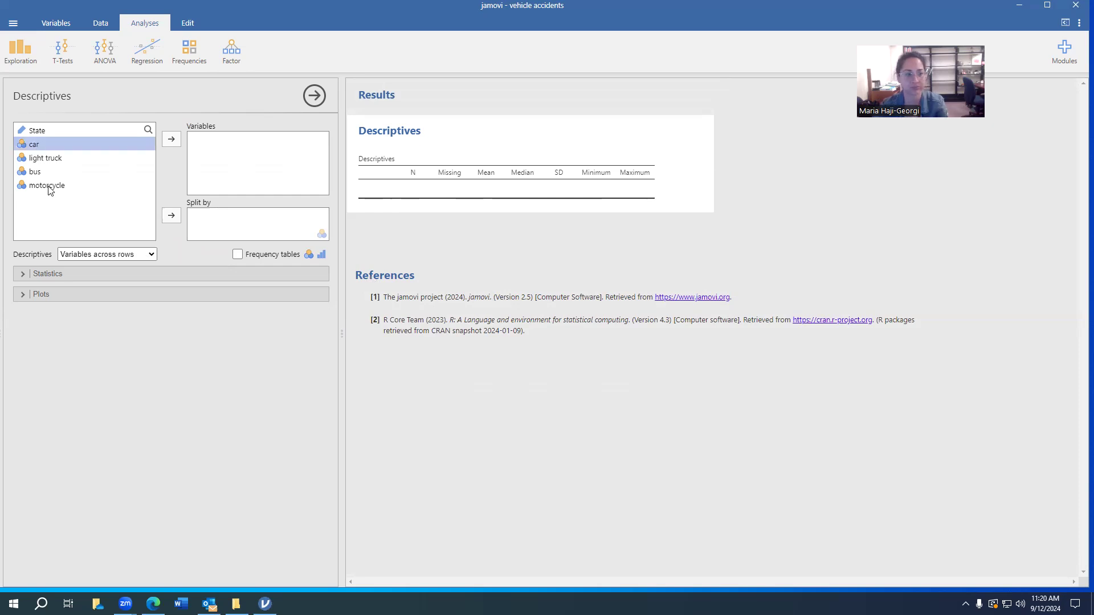
click(172, 142)
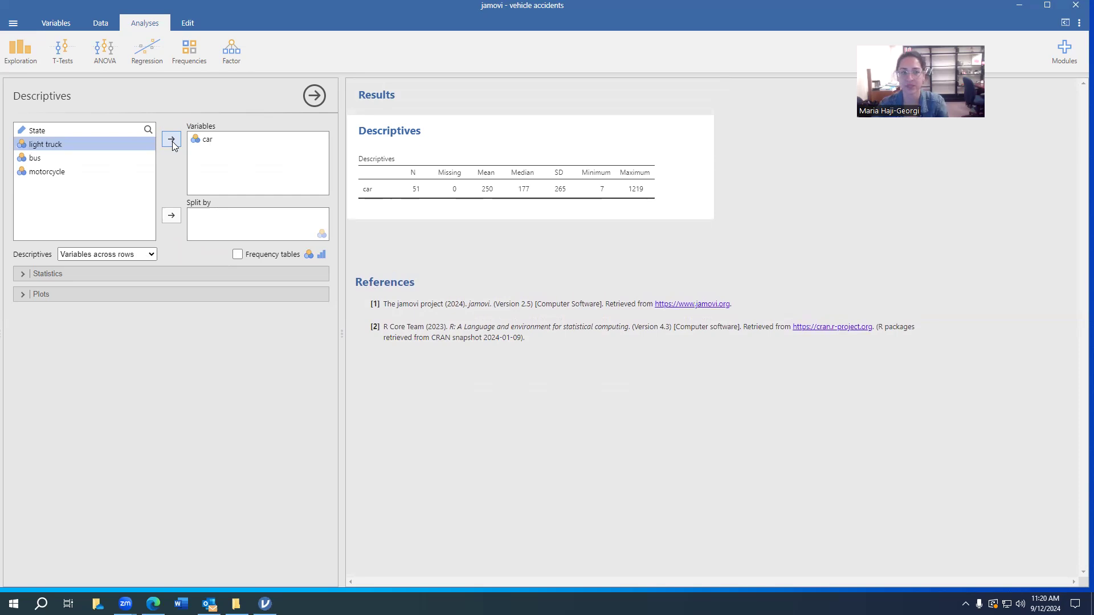
shift+click(62, 177)
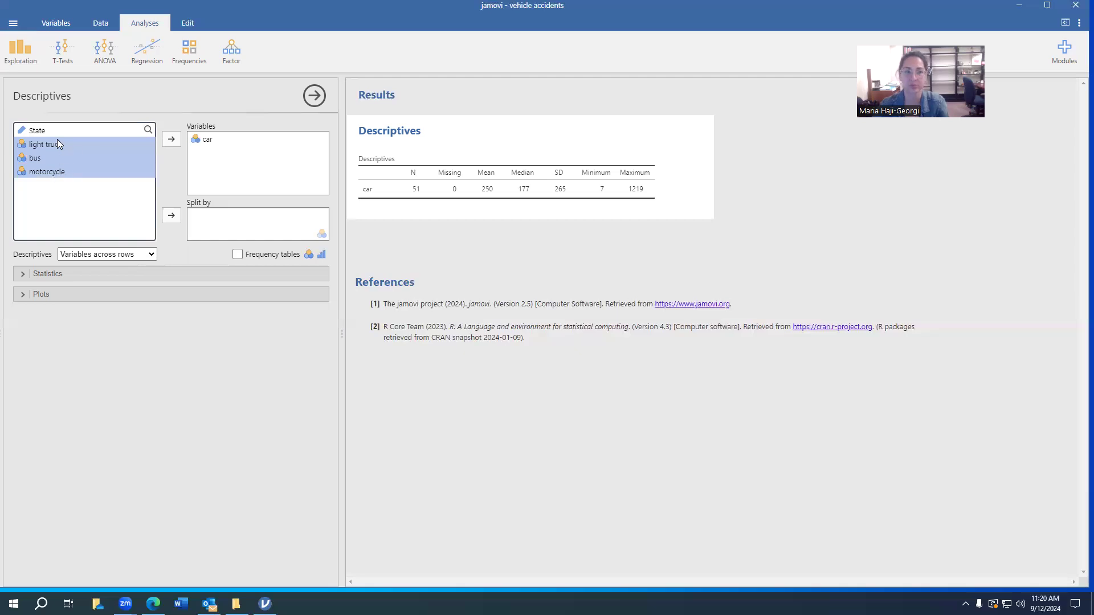
click(170, 139)
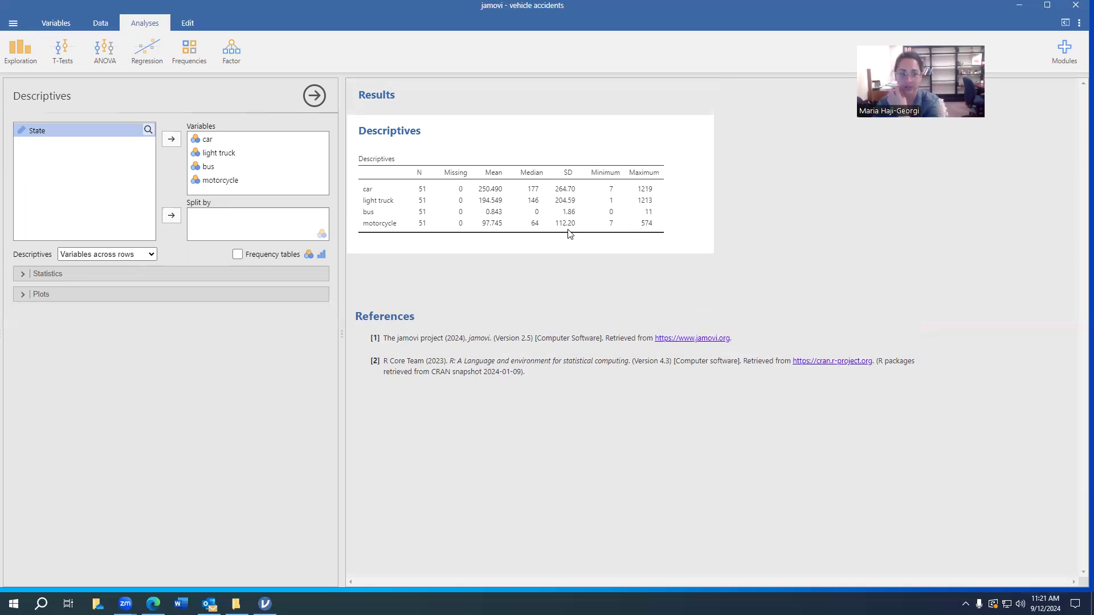
Remove the median and the missing-values count from the statistics reported in the Descriptives table
click(22, 275)
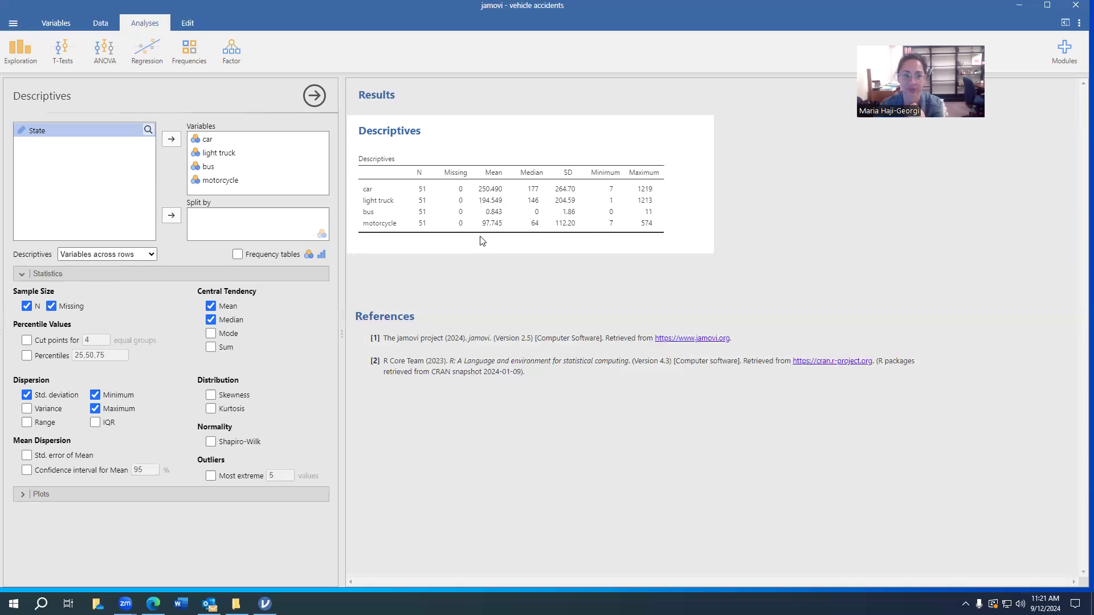
click(212, 319)
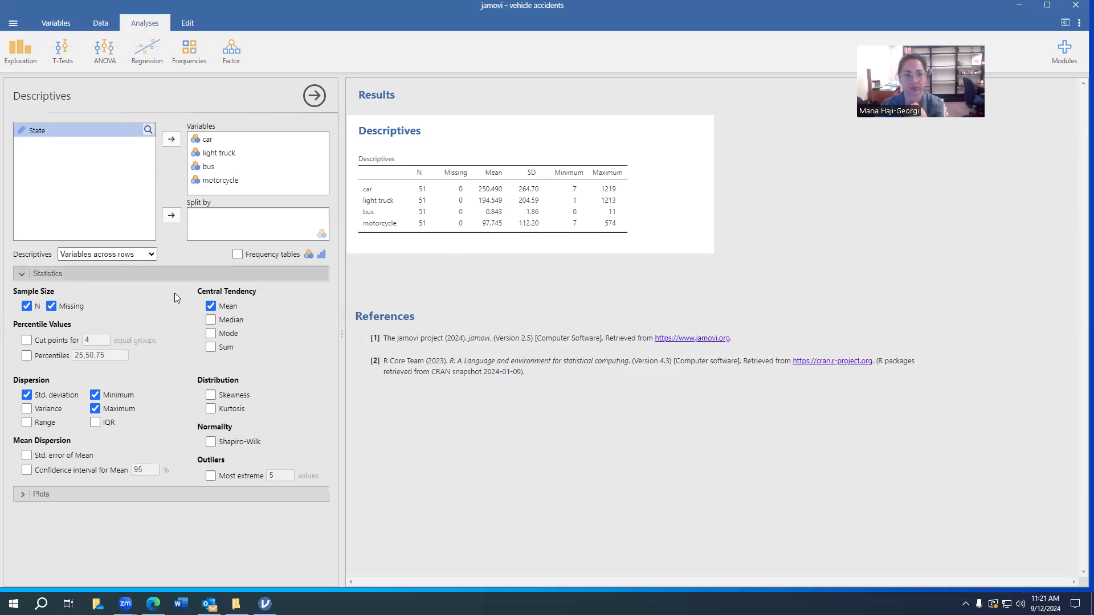
click(52, 306)
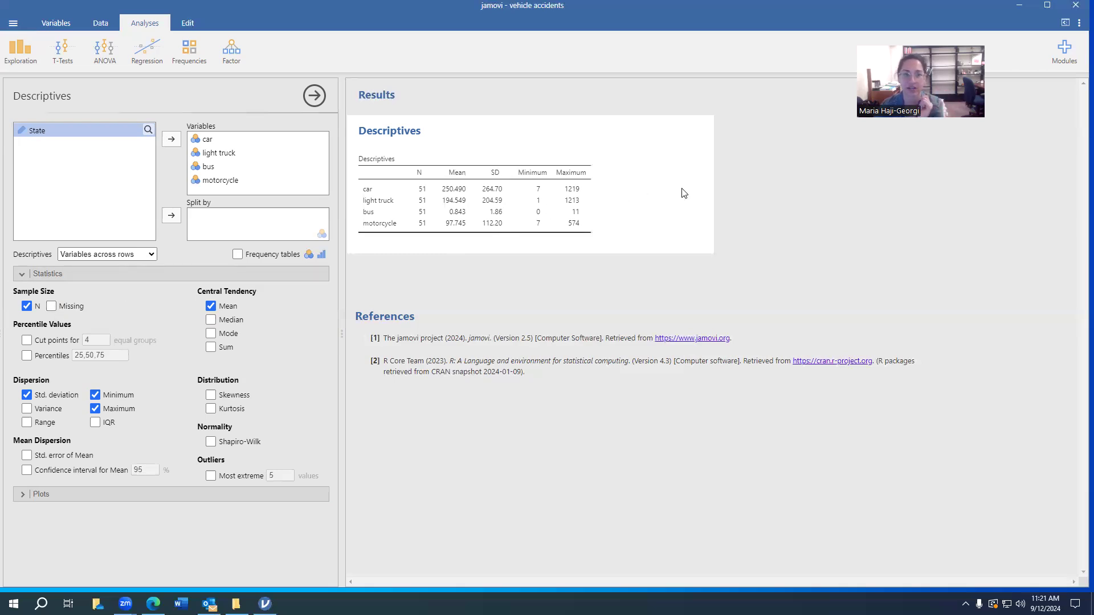